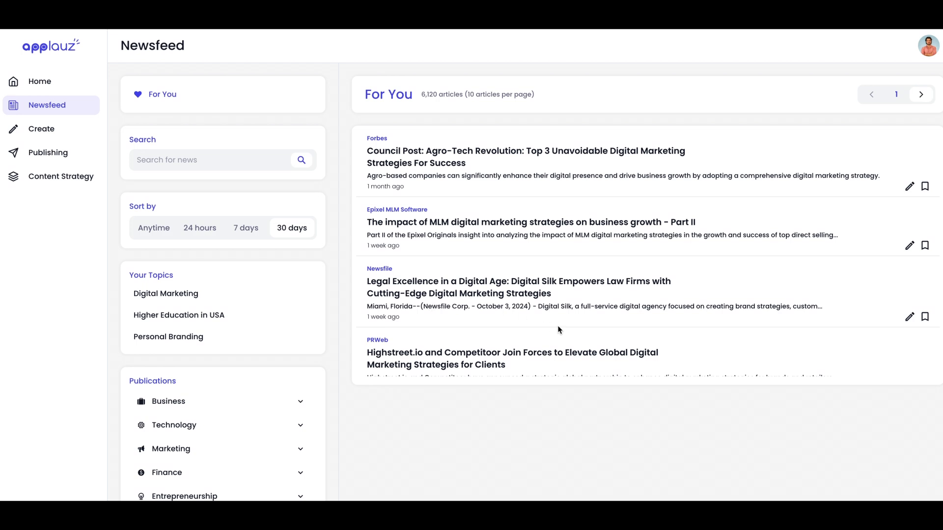
Start a post from the article "8 Digital Marketing Strategies To Separate You From The Competition" in the For You feed.
scroll(558, 329, down, 1)
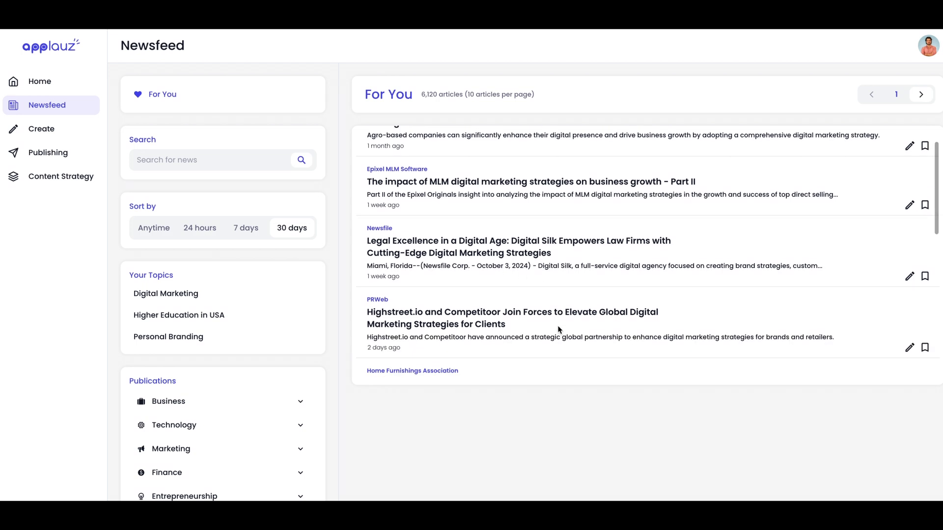
scroll(558, 329, down, 2)
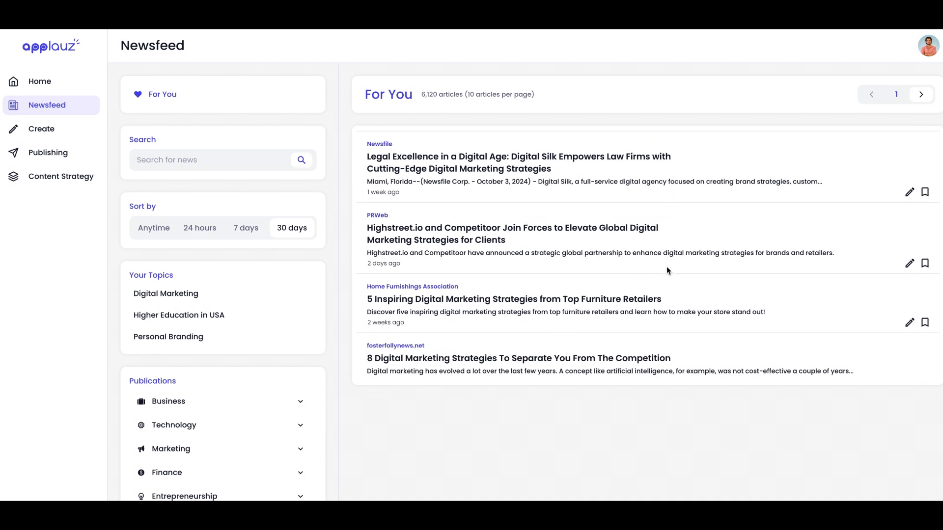
scroll(665, 330, down, 1)
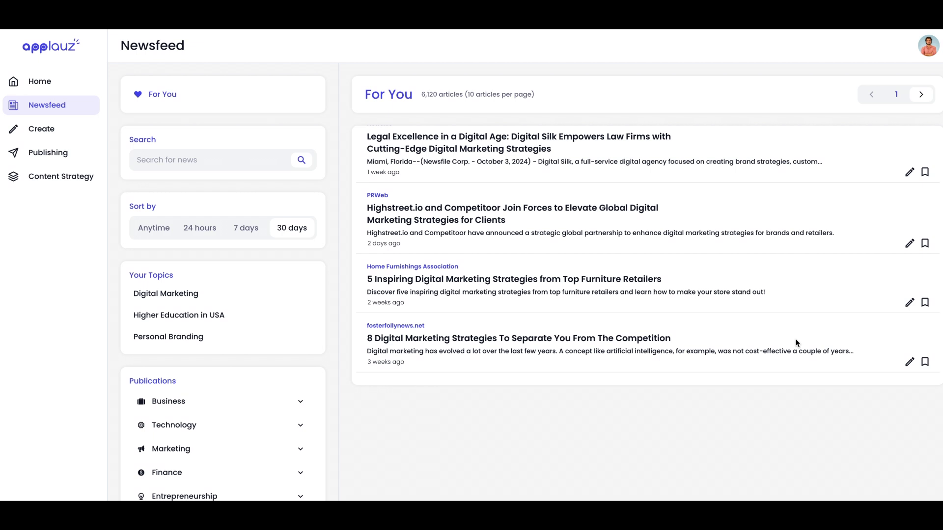
scroll(797, 342, up, 1)
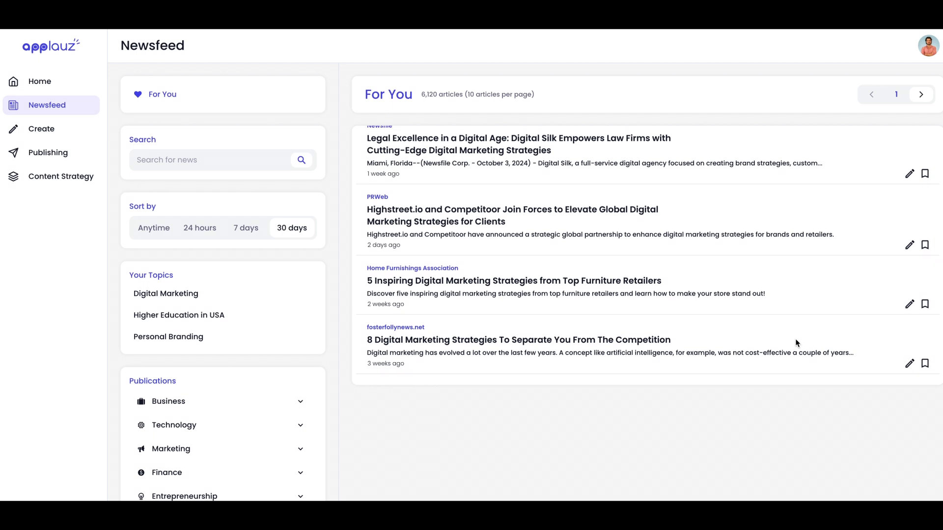
click(908, 366)
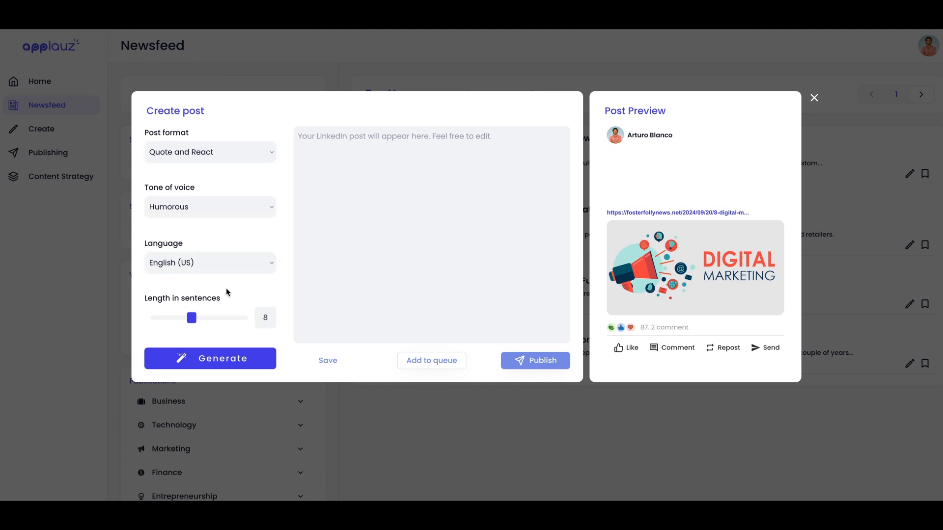
Generate the post in the Key Insights (Bullet Points) format with a length of 6 sentences.
click(240, 155)
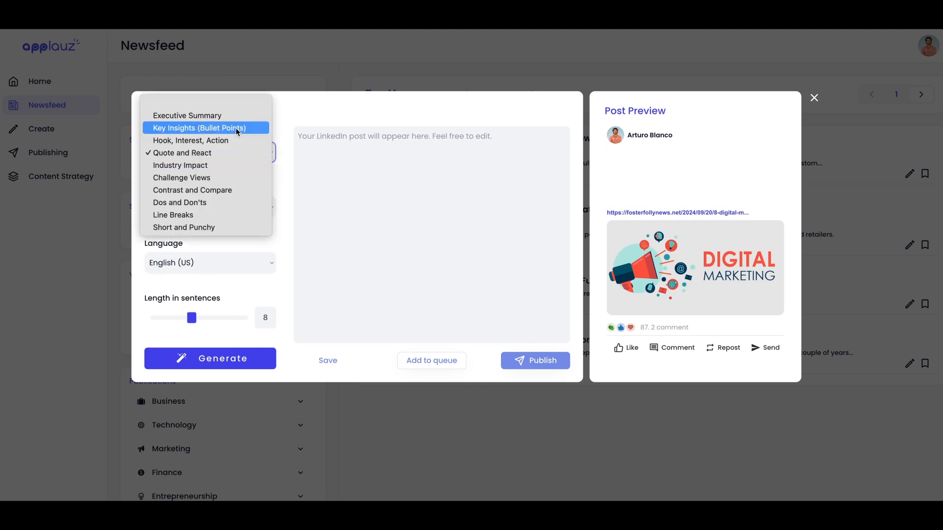
click(237, 130)
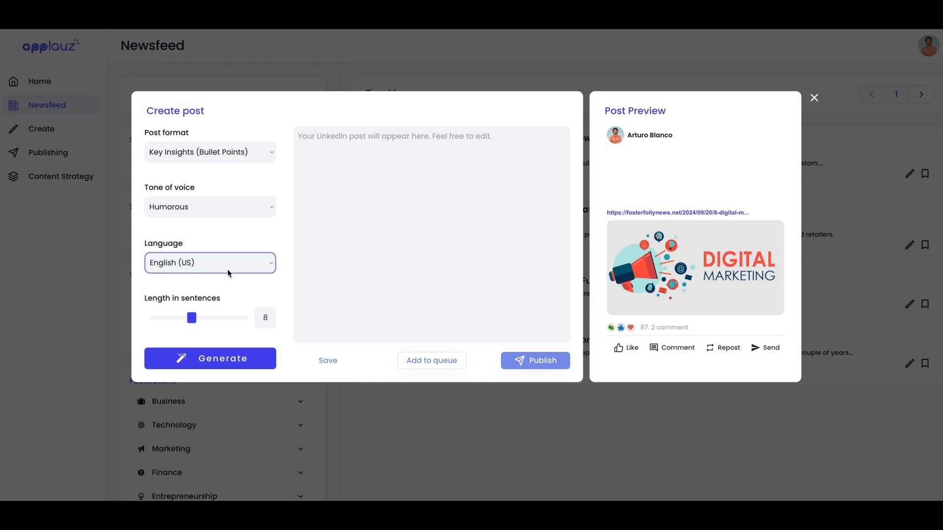
drag(192, 322, 181, 324)
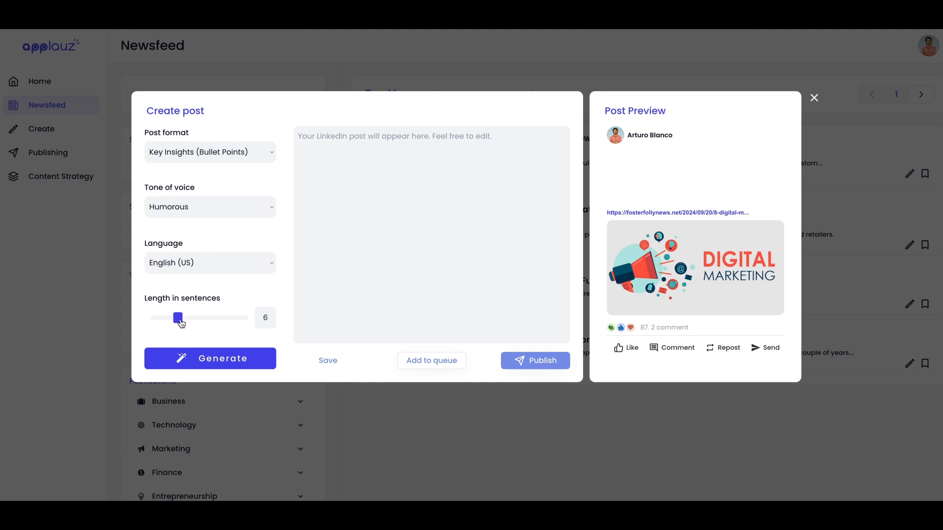
click(222, 360)
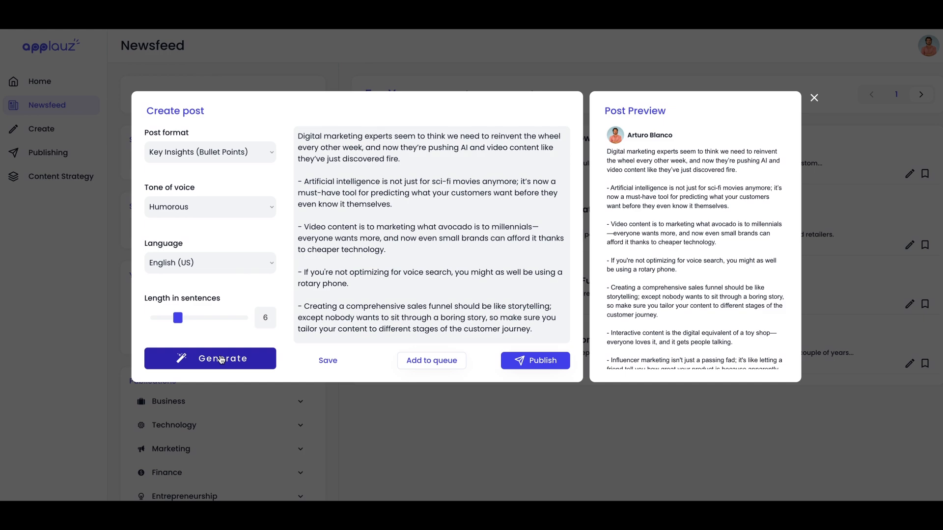
Replace the influencer marketing bullet in the generated post with "What are your thoughts on this?".
scroll(376, 272, down, 3)
scroll(376, 272, up, 3)
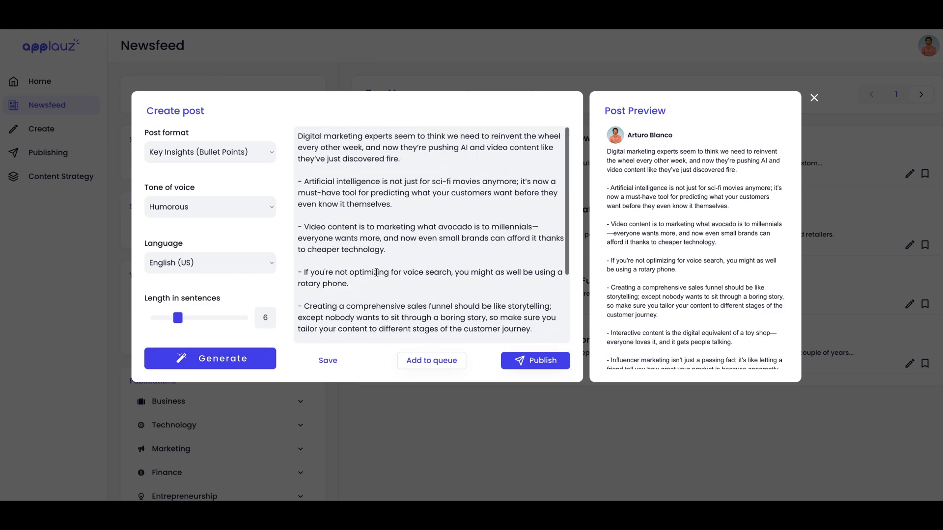
scroll(376, 272, down, 3)
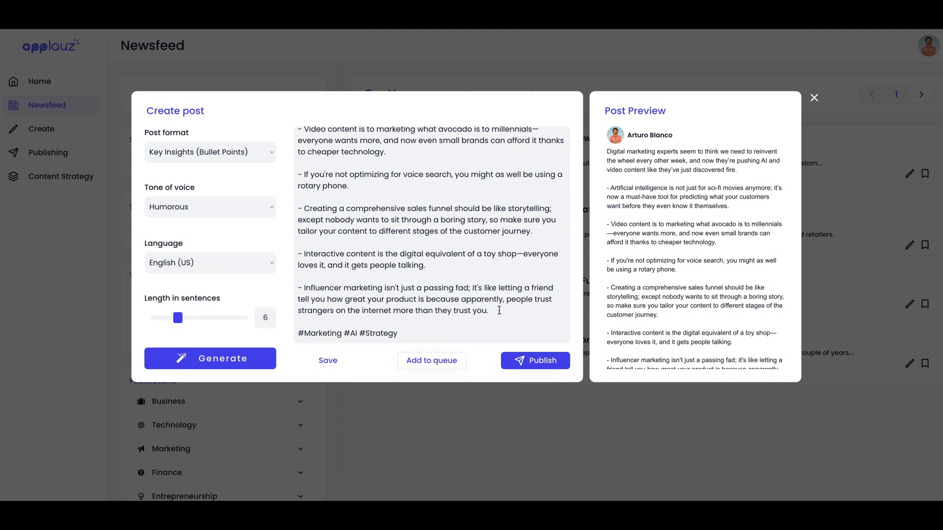
drag(499, 311, 294, 287)
key(BackSpace)
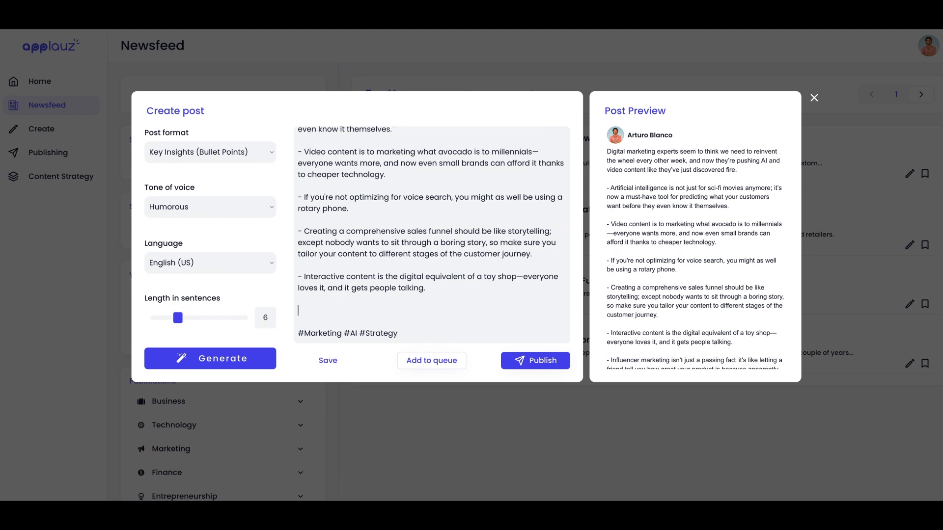
text(Wha)
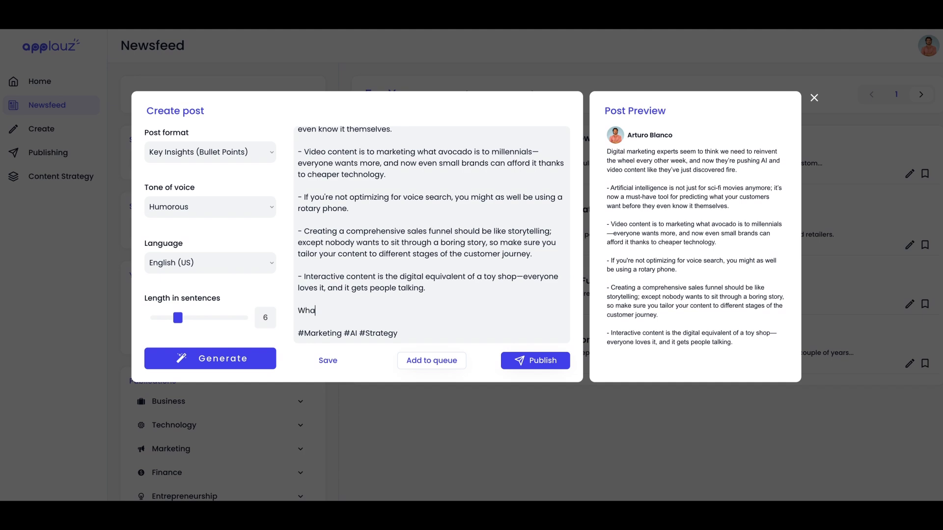
text(t are your thoughts on this?)
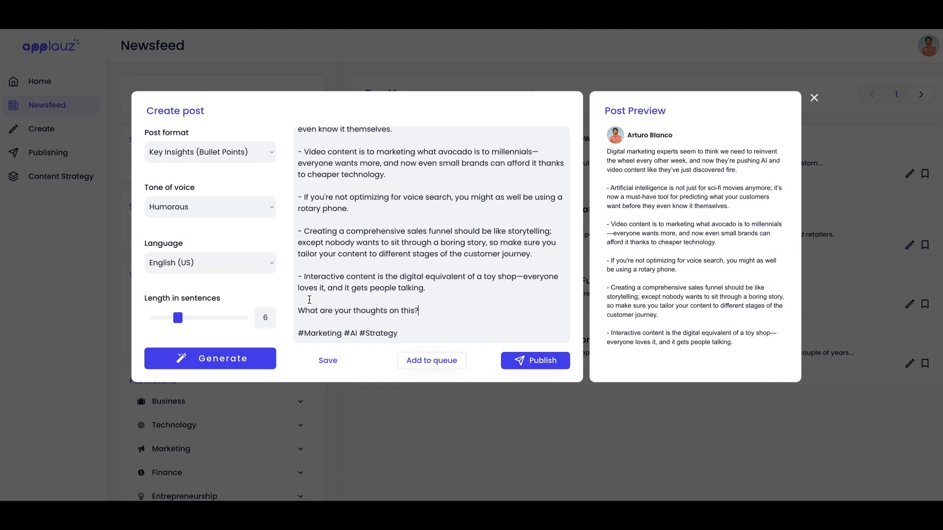
Review the edited post's preview and scheduling calendar, and close the post editor without scheduling or publishing.
scroll(438, 224, up, 5)
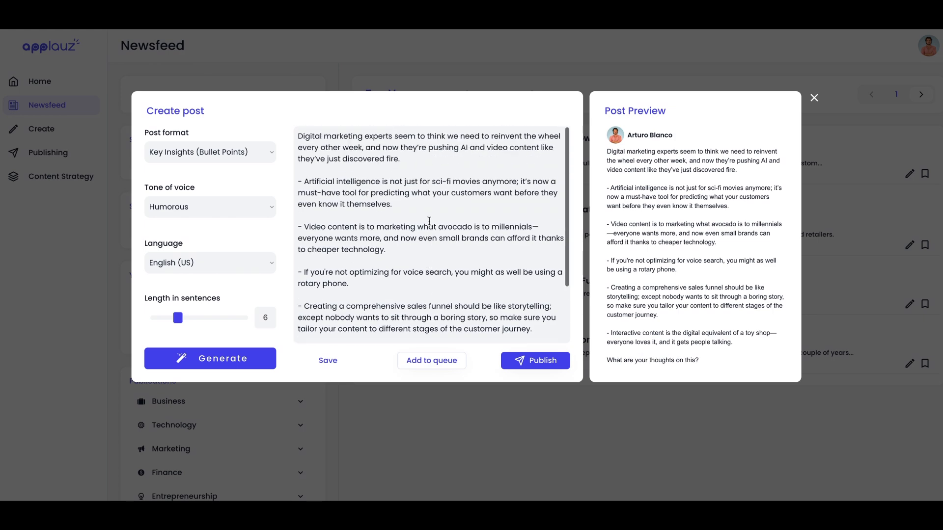
scroll(438, 224, down, 5)
scroll(708, 293, down, 2)
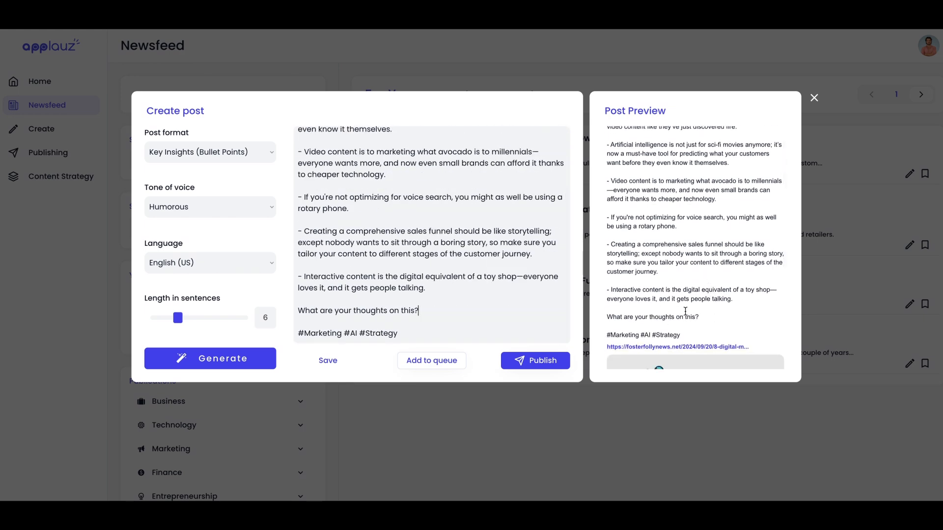
scroll(445, 246, up, 2)
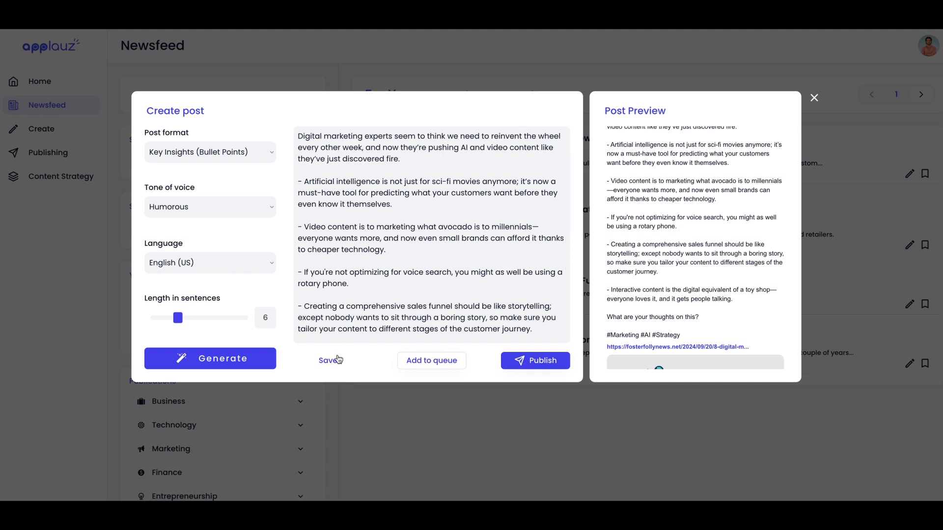
click(433, 362)
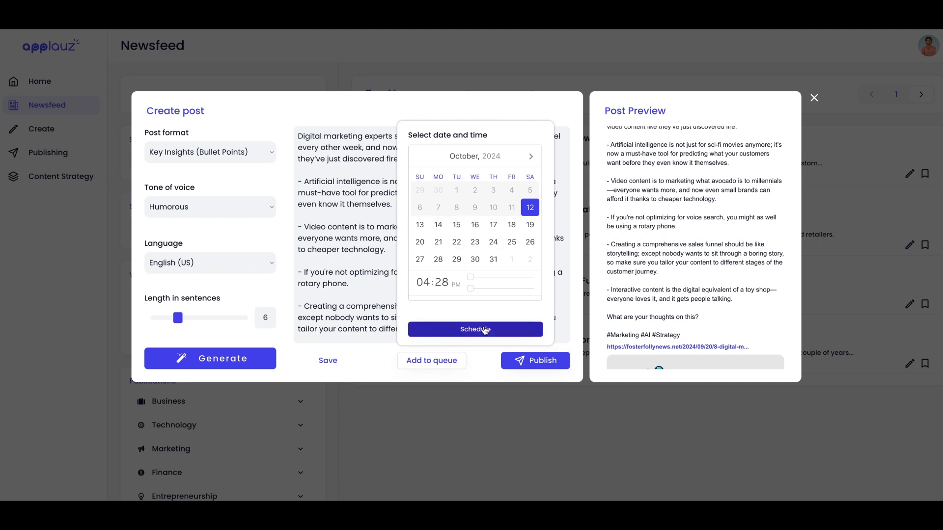
click(364, 281)
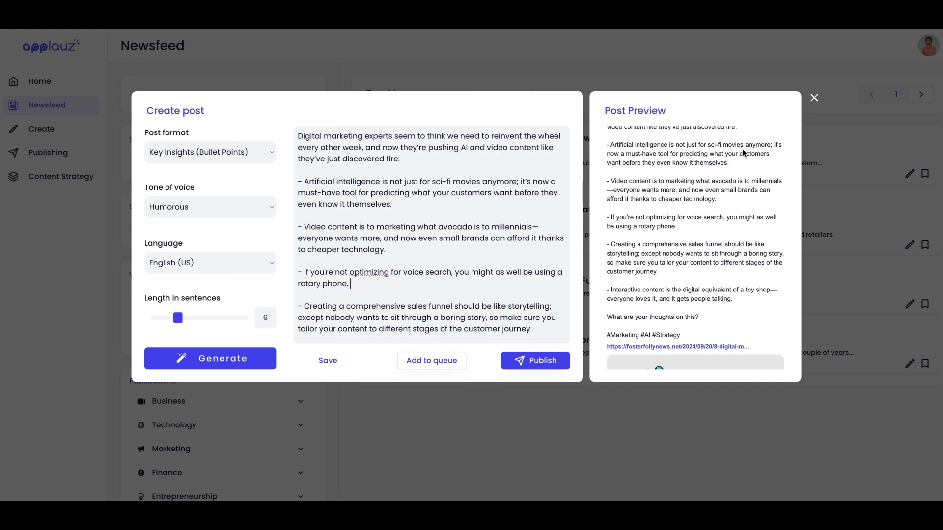
click(814, 99)
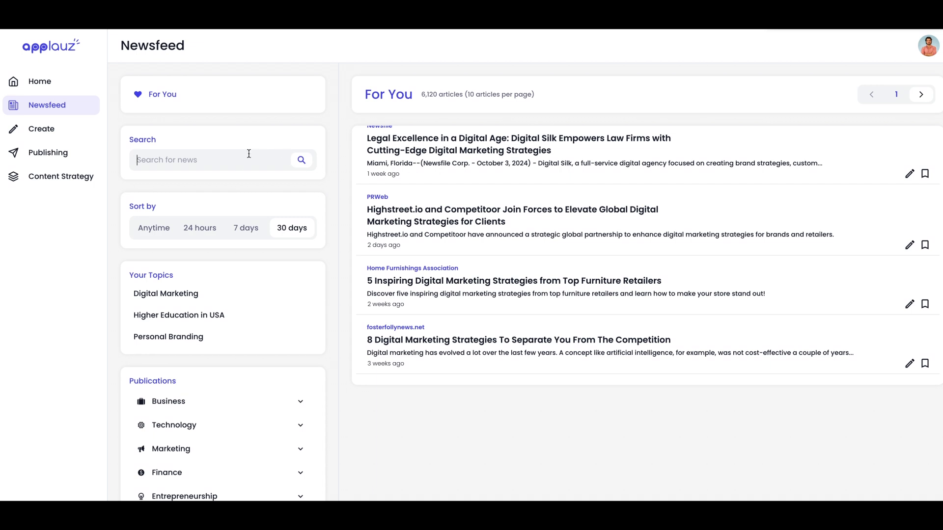
Search the newsfeed for "AI in education" and bookmark the EdTech Magazine article on educators' mixed feelings about the technology's future.
text(AI in education)
key(Return)
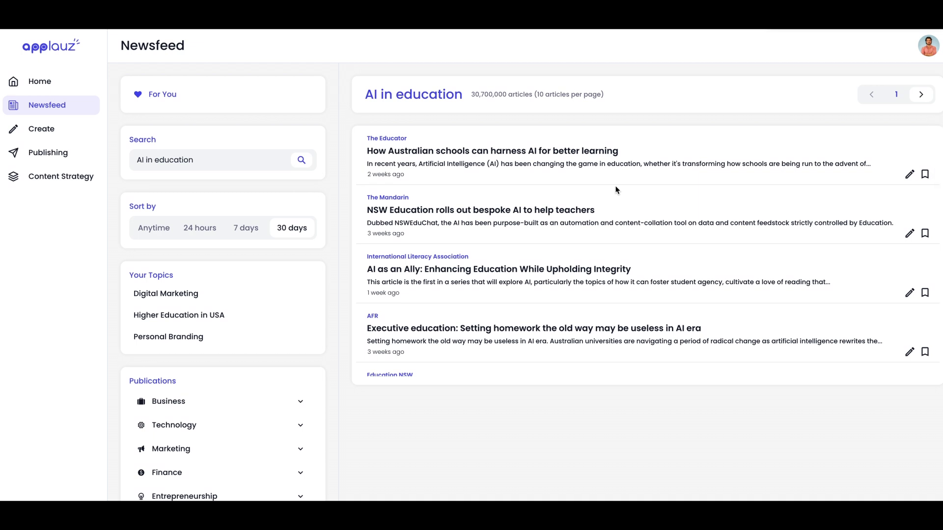
scroll(629, 231, down, 3)
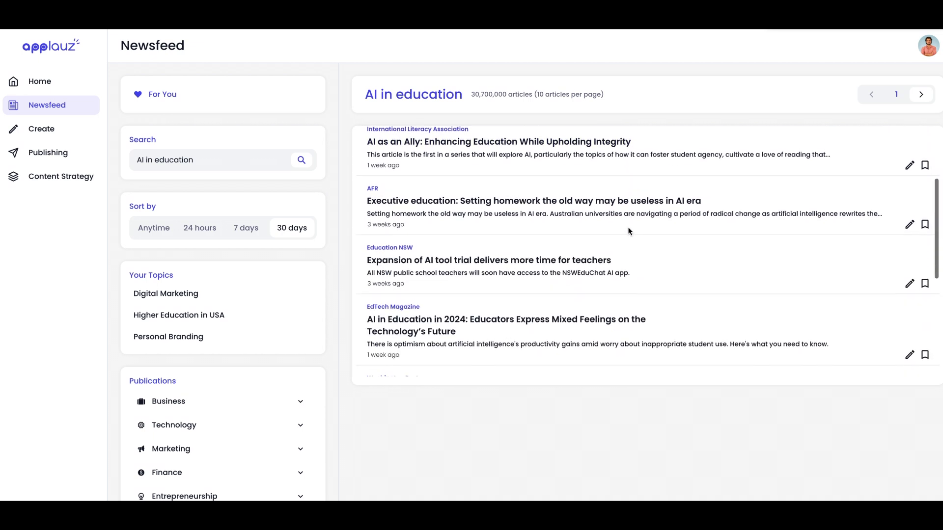
scroll(629, 232, down, 2)
scroll(629, 232, down, 2)
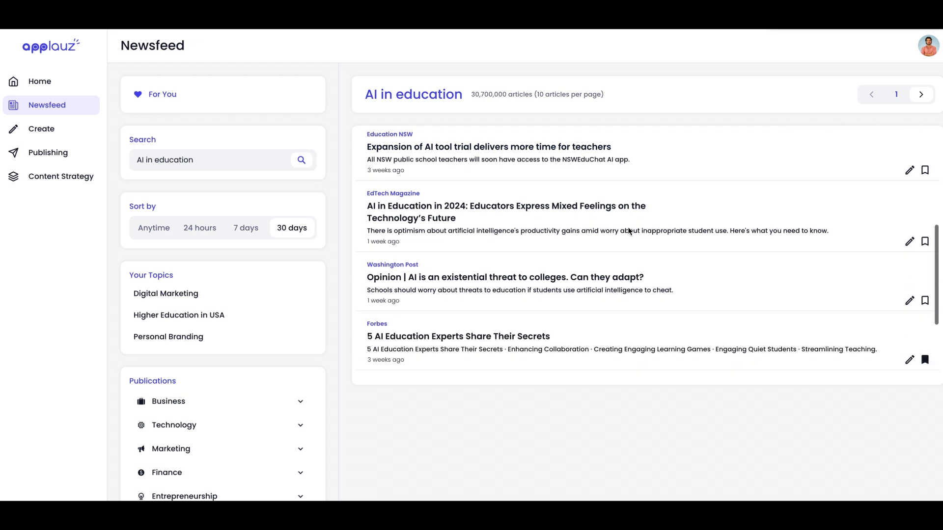
scroll(628, 227, up, 1)
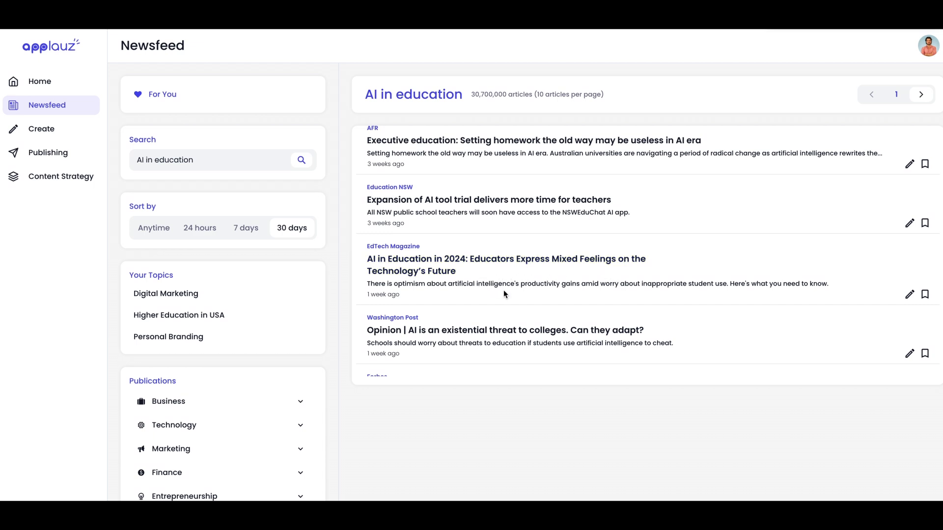
scroll(851, 285, up, 1)
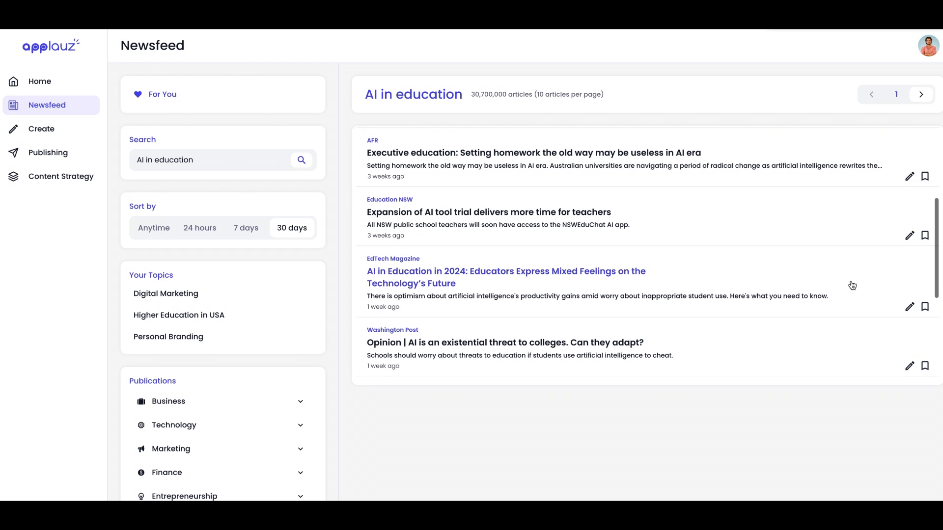
click(925, 308)
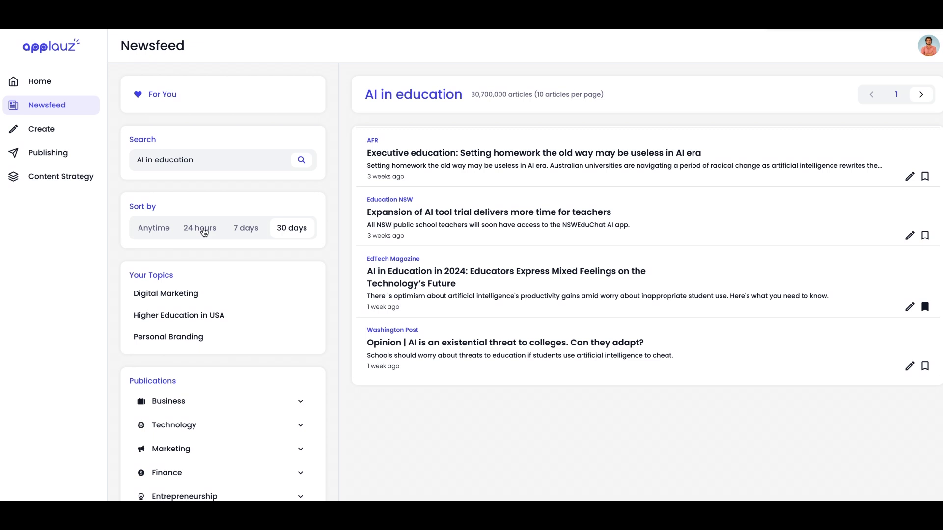
Limit the AI in education results to the last 7 days and look through the articles.
click(250, 234)
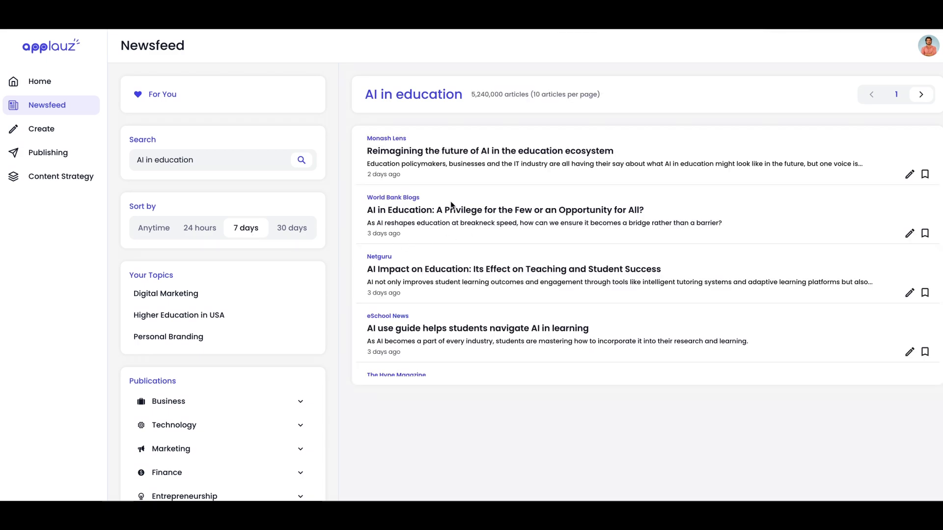
scroll(462, 214, down, 5)
scroll(452, 206, down, 3)
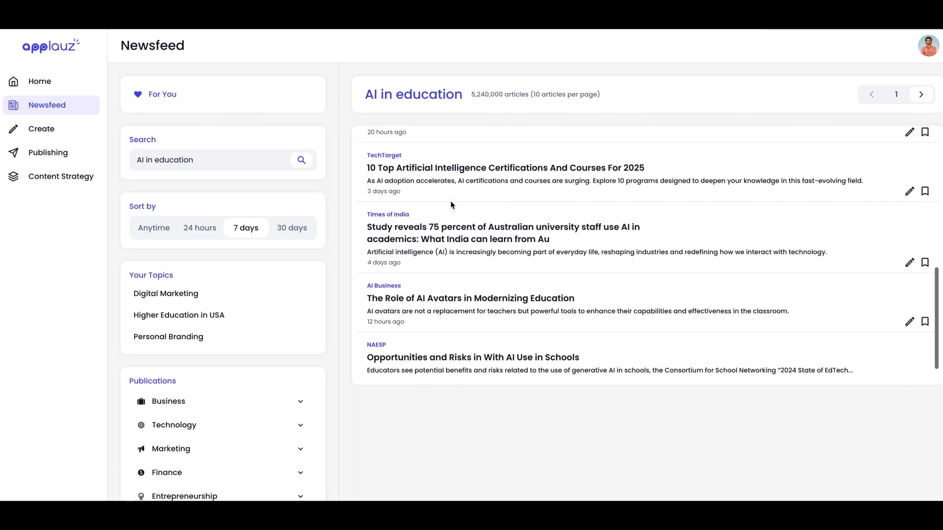
scroll(450, 203, up, 8)
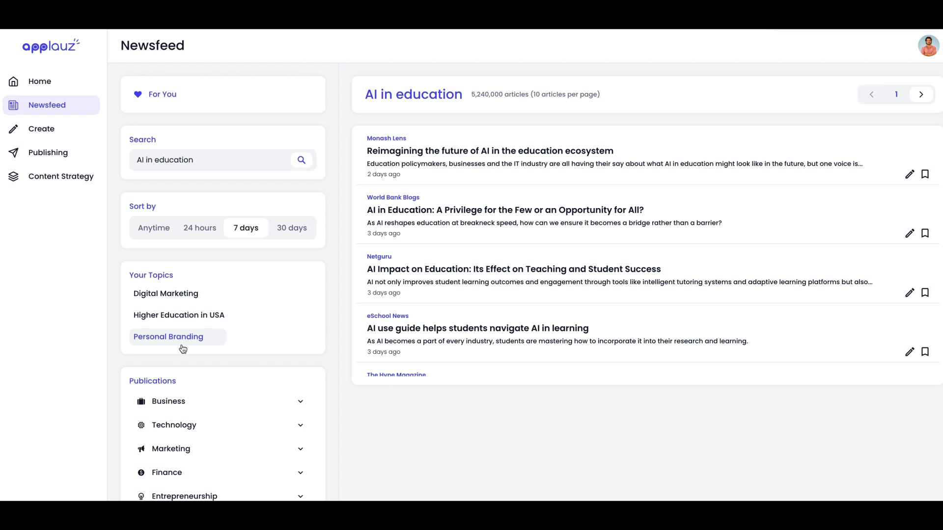
Show the Digital Marketing topic, view the post editor for the "TikTok Ad Tactics" article, and close it.
click(186, 301)
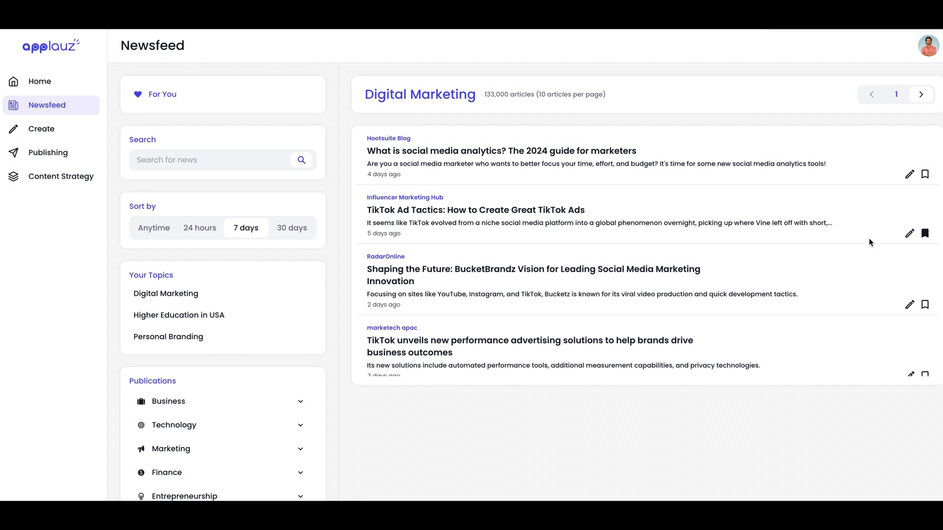
click(910, 235)
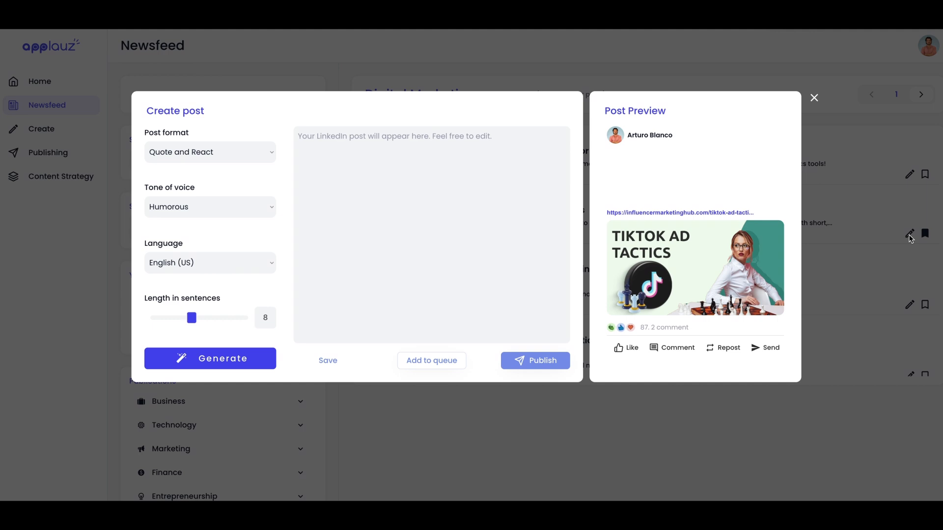
click(814, 97)
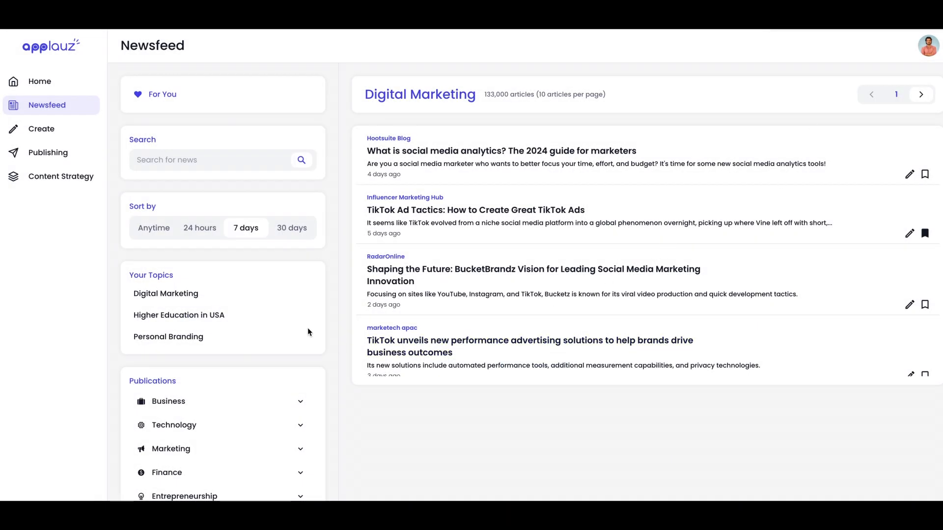
Browse the Higher Education in USA topic's articles and switch the newsfeed back to Digital Marketing.
click(211, 320)
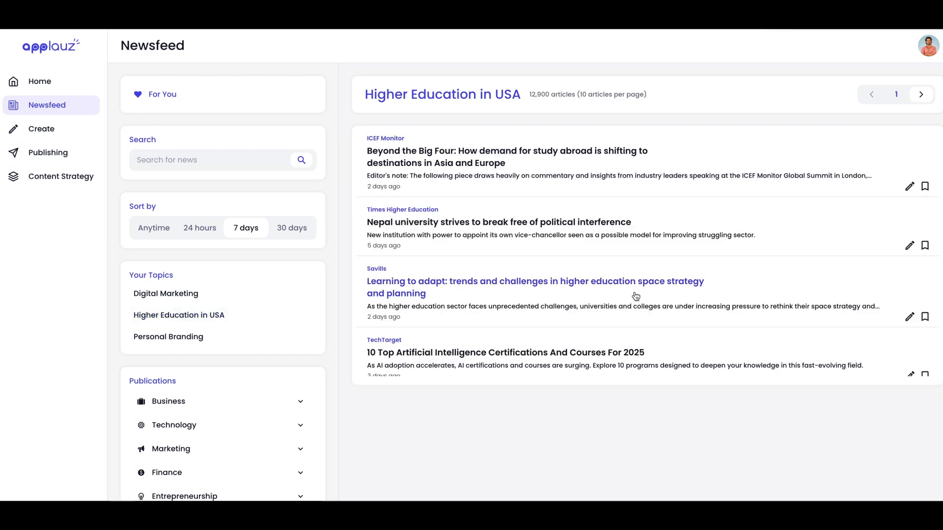
scroll(634, 295, down, 2)
scroll(635, 293, down, 6)
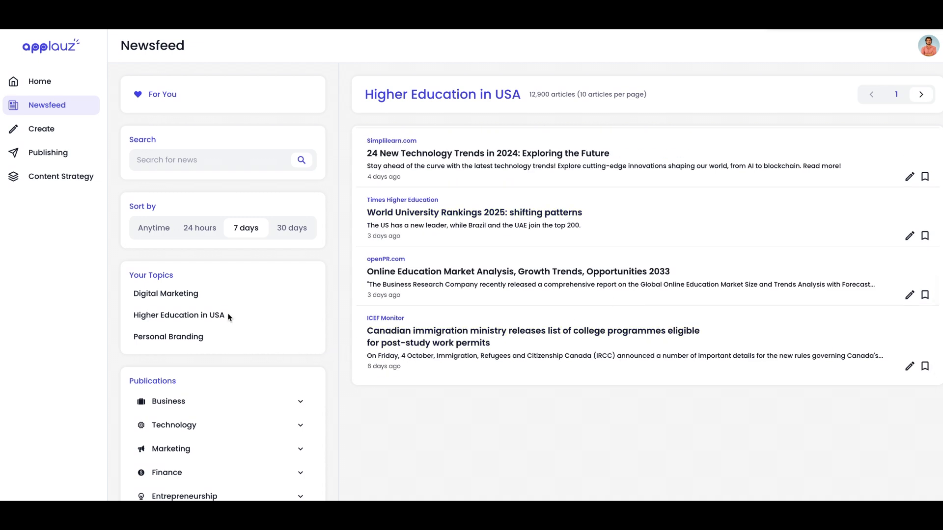
click(184, 295)
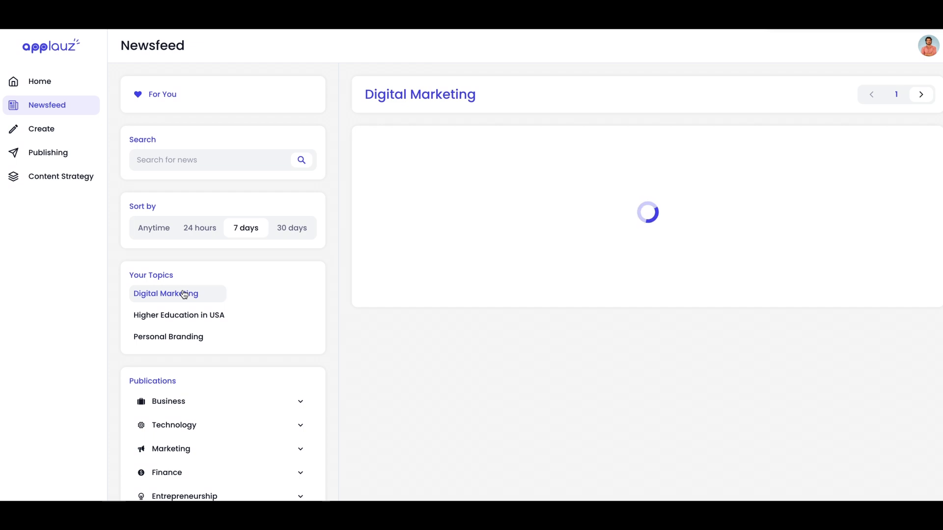
Filter the Digital Marketing news by the business publication Forbes.
scroll(225, 369, down, 5)
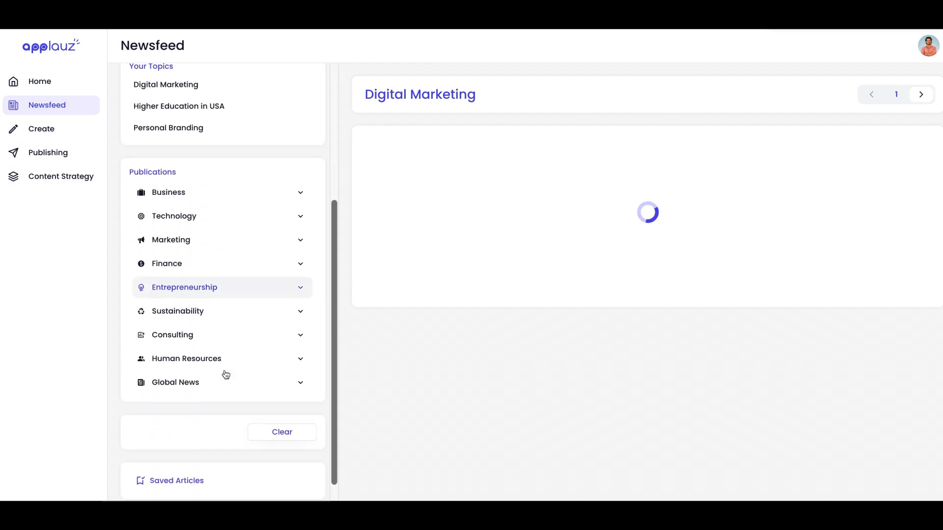
scroll(226, 375, down, 1)
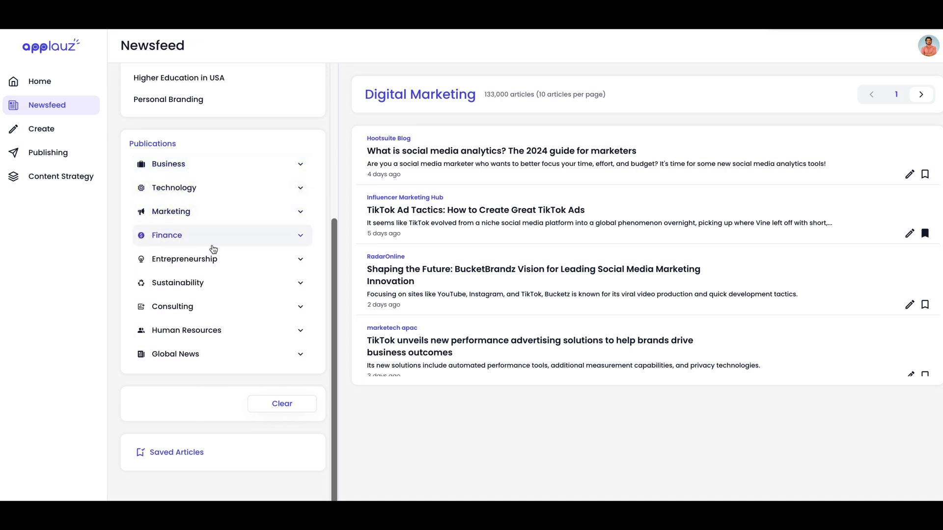
click(301, 166)
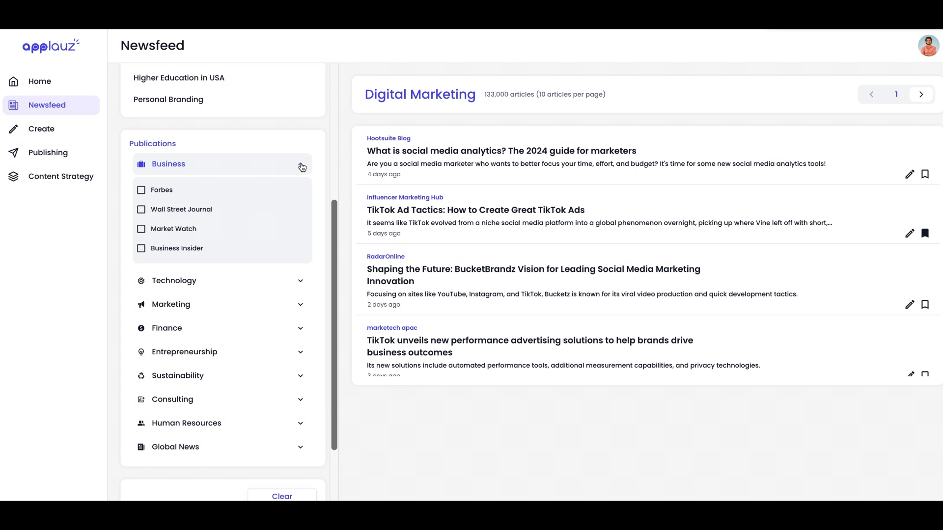
click(164, 193)
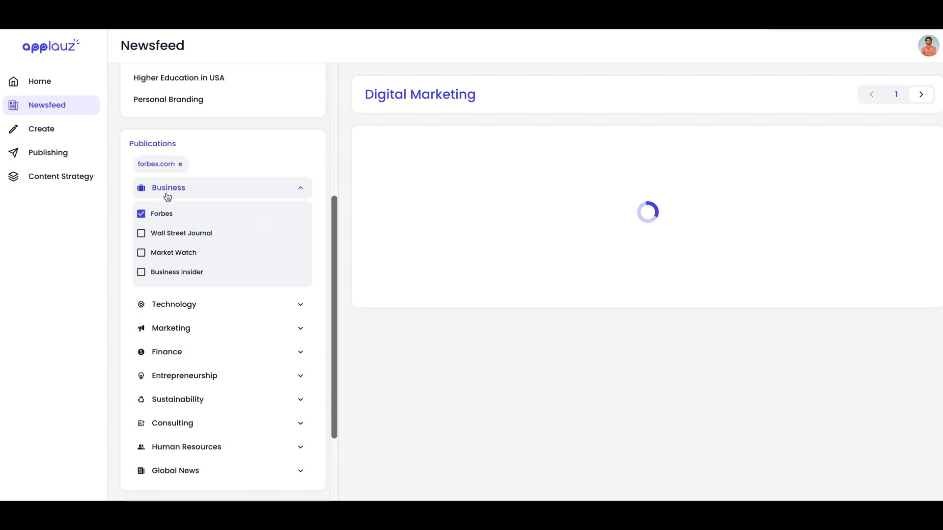
Add the marketing publications AdWeek, Marketing Dive, Marketing Tech News and Gartner to the publication filter.
click(296, 328)
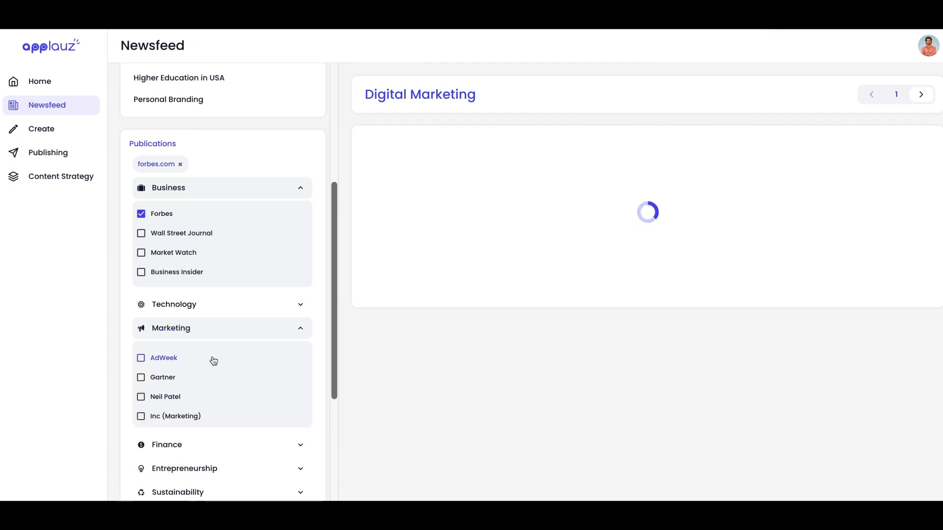
click(177, 360)
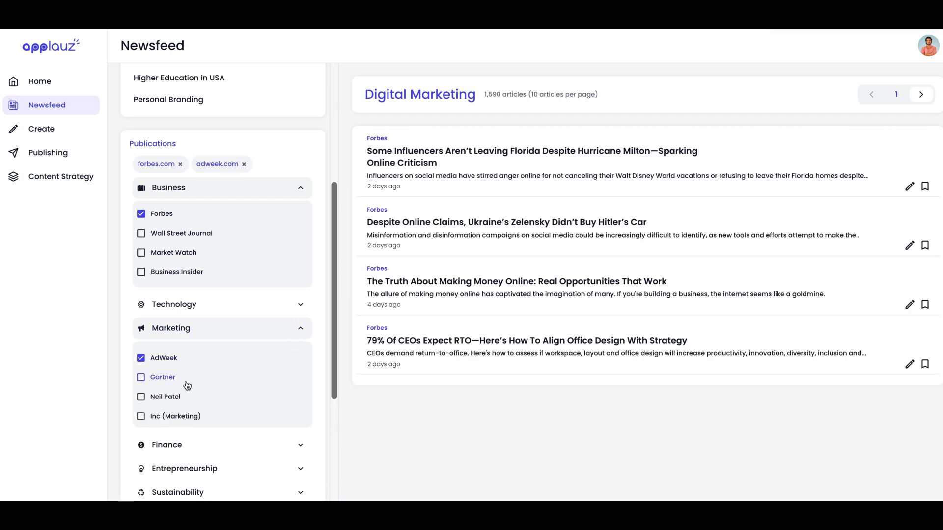
scroll(186, 385, up, 1)
click(186, 373)
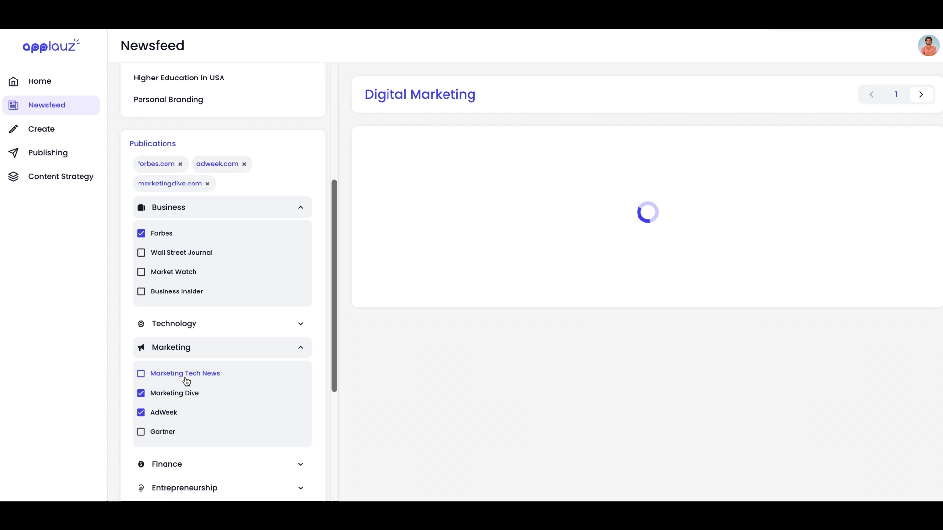
click(186, 379)
click(167, 452)
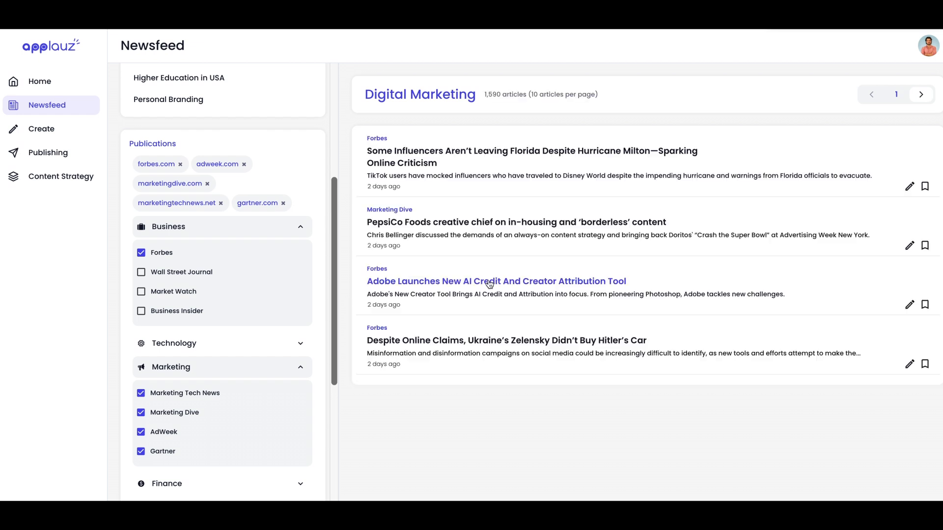
Look through the filtered Digital Marketing articles and remove Gartner from the publication filter.
scroll(472, 216, down, 2)
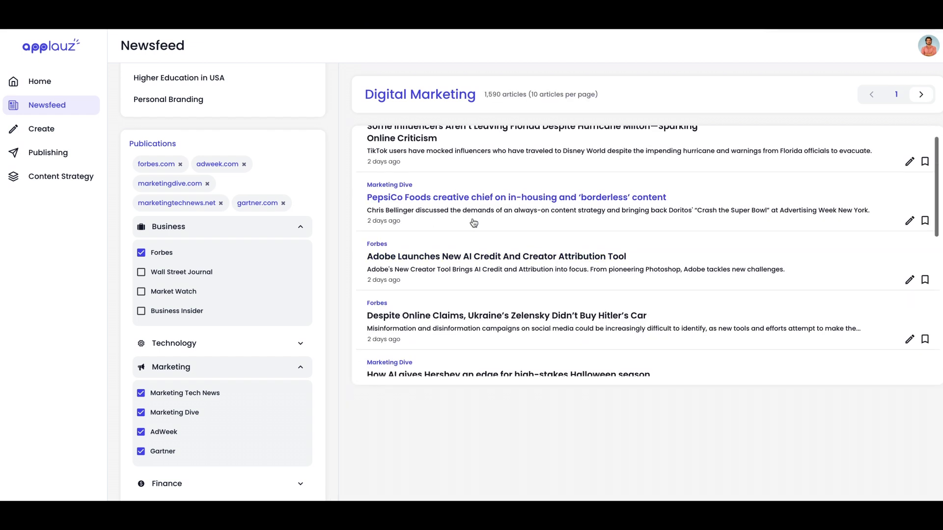
scroll(474, 222, up, 2)
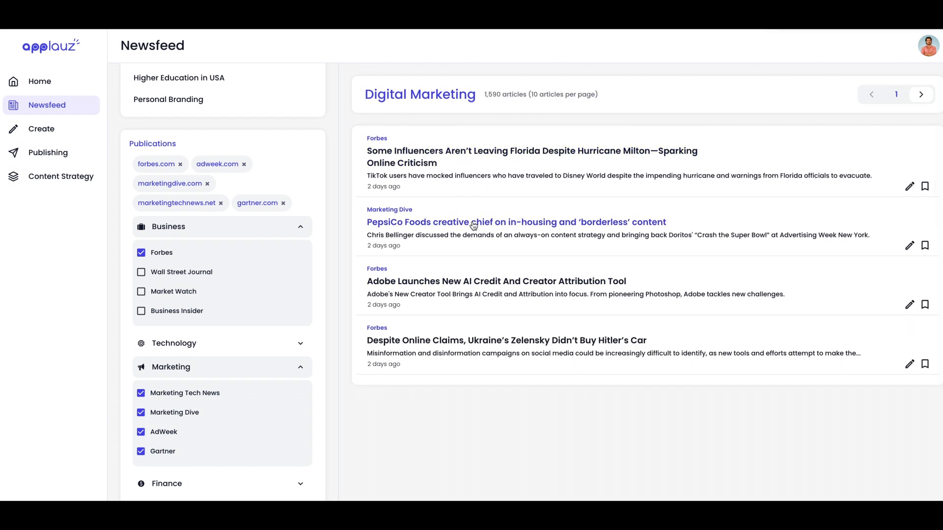
scroll(474, 225, down, 1)
scroll(473, 224, down, 8)
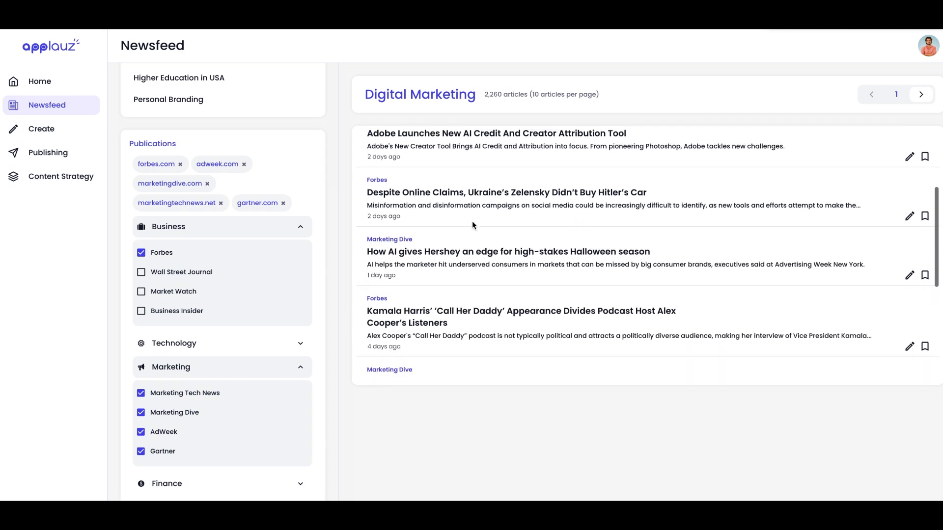
scroll(473, 224, down, 2)
scroll(472, 225, up, 11)
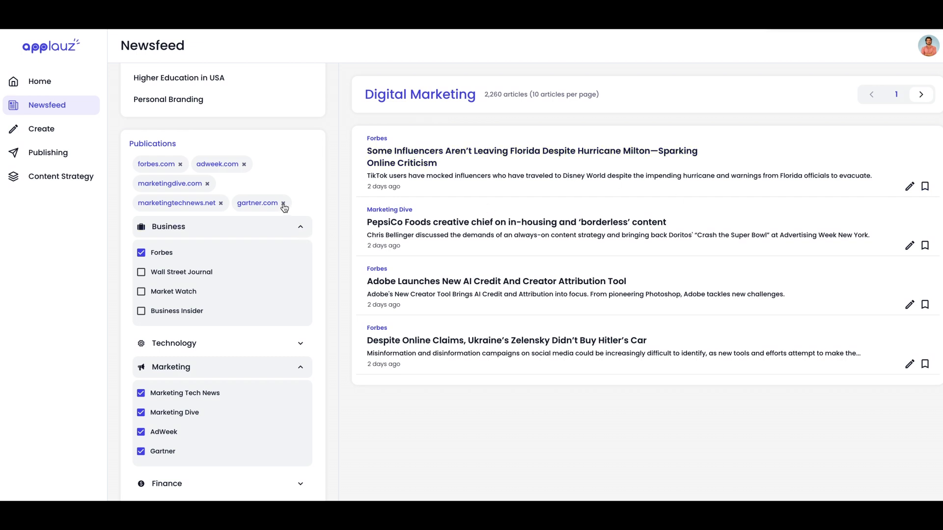
click(283, 204)
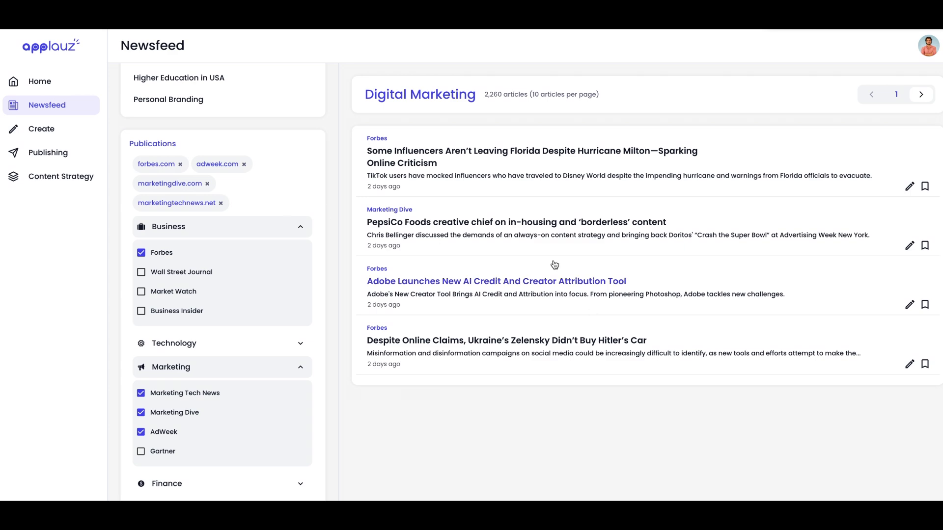
scroll(546, 248, down, 5)
scroll(546, 249, up, 5)
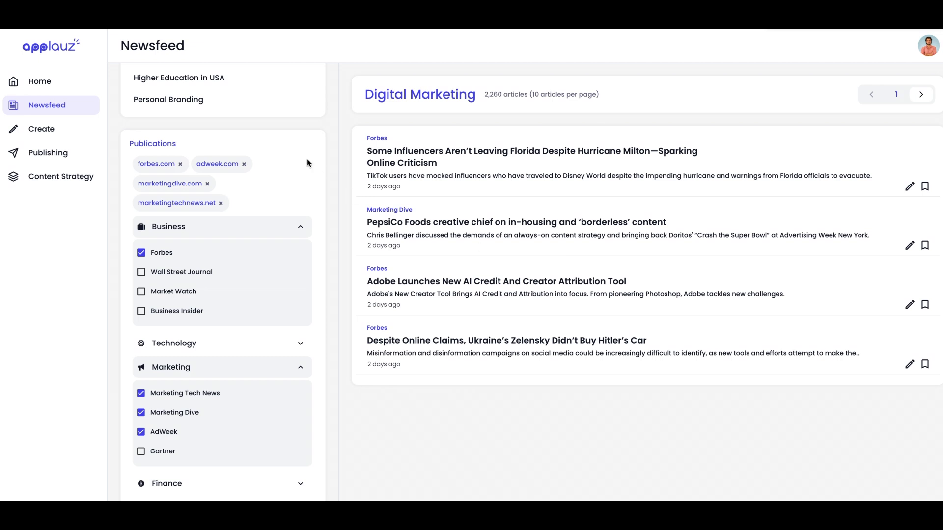
Open the saved articles and look through the list.
scroll(307, 158, down, 5)
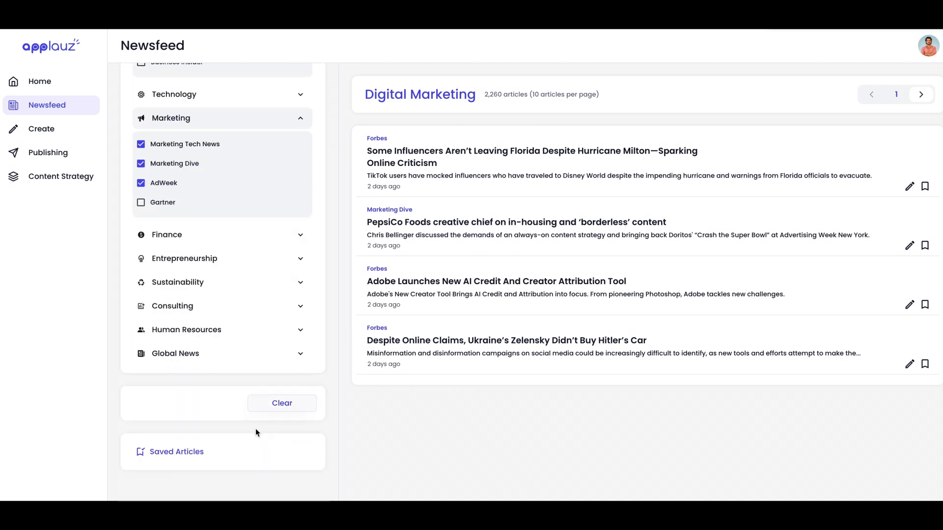
click(204, 455)
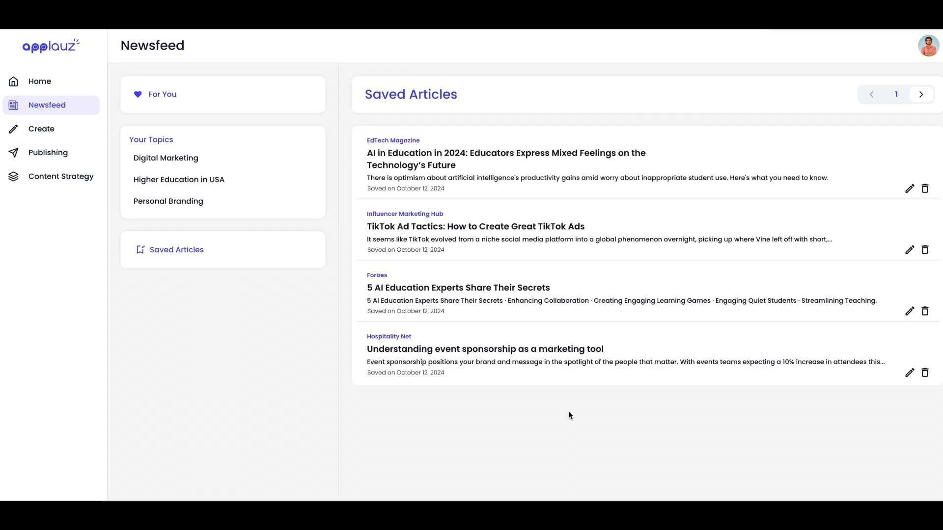
scroll(722, 260, down, 2)
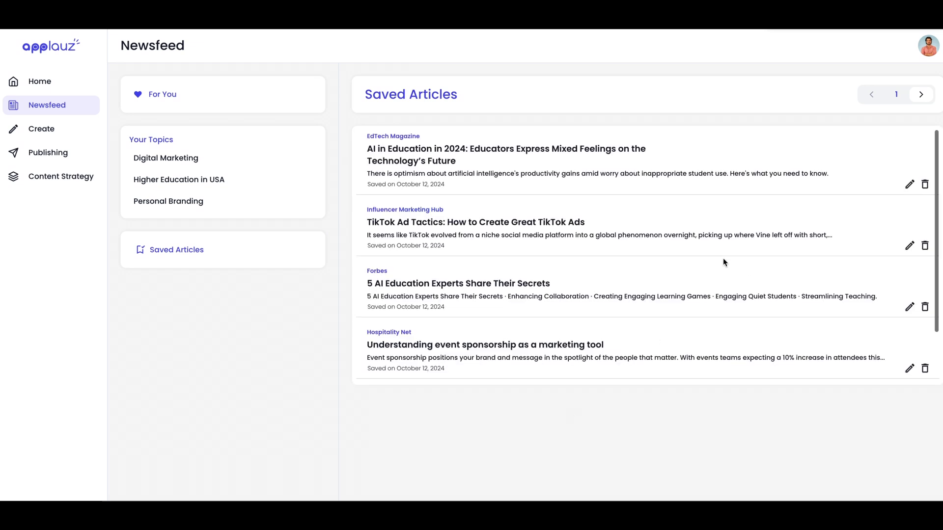
scroll(723, 263, up, 2)
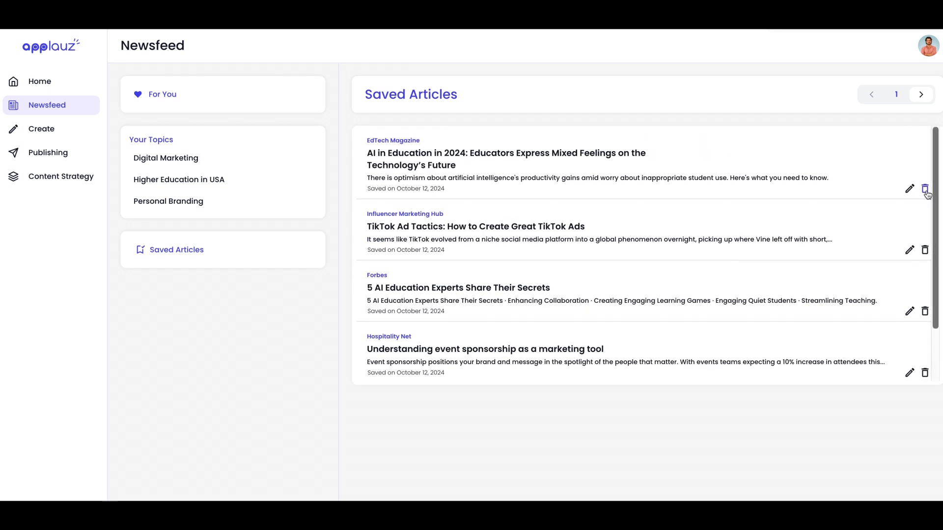